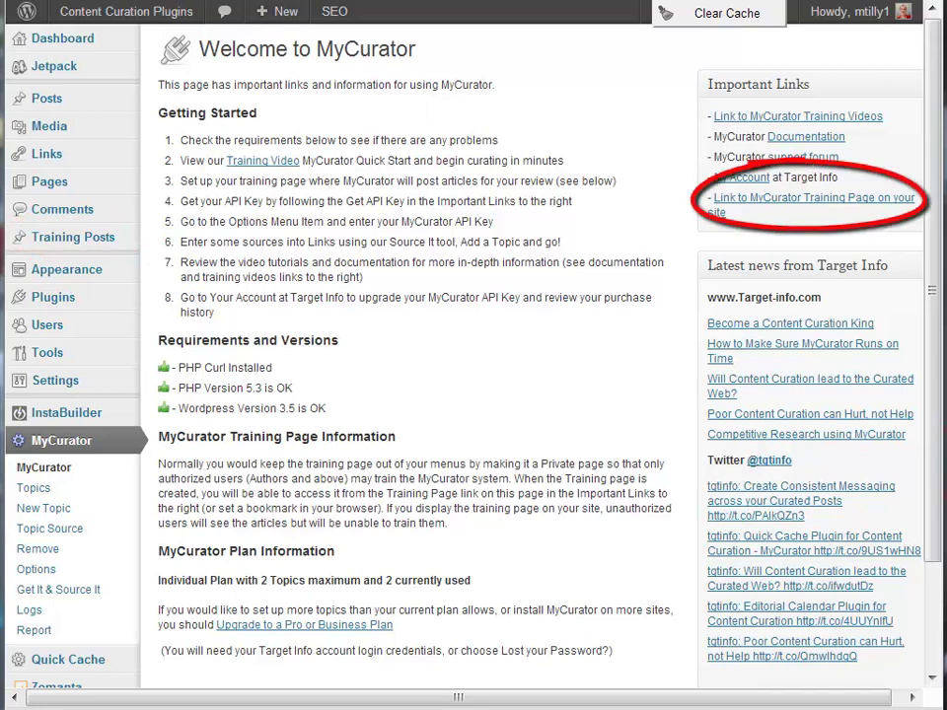
Step: Open the MyCurator training page on the site and look through the listed articles and videos
click(815, 198)
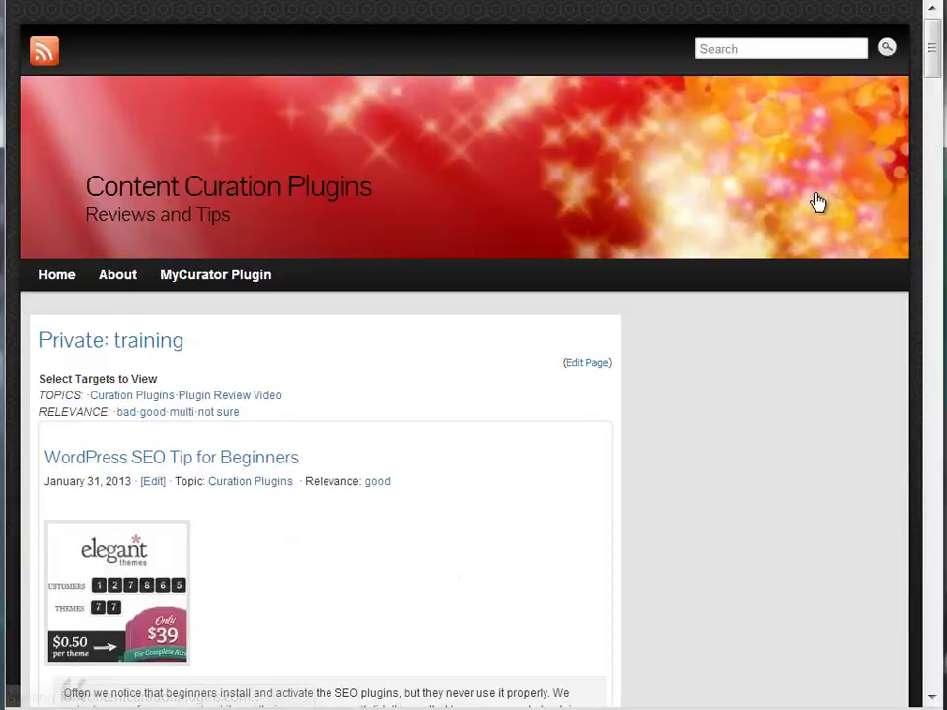
scroll(289, 420, down, 20)
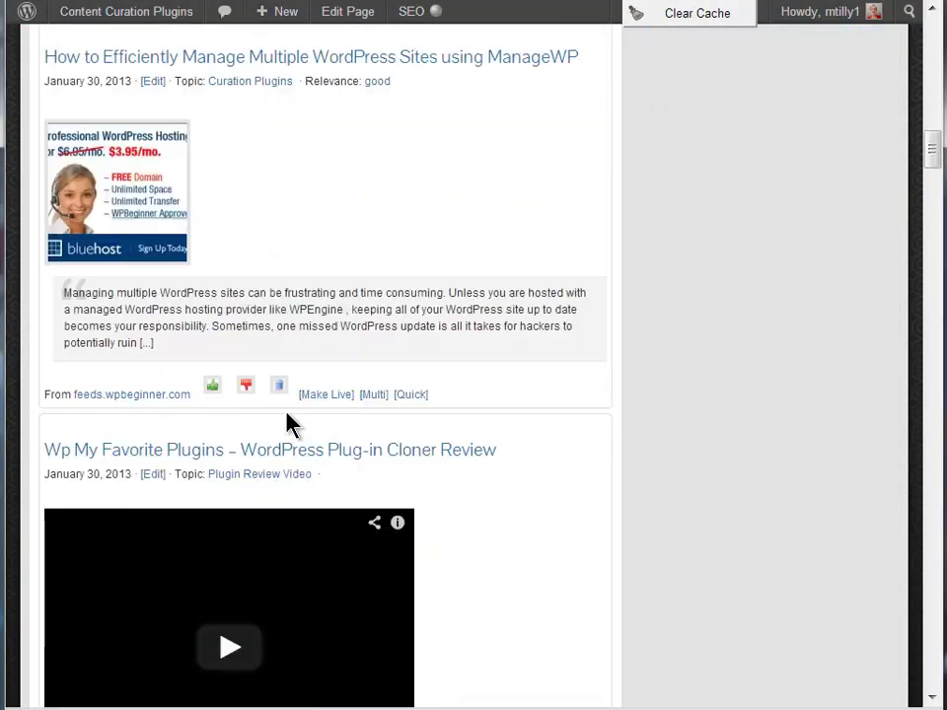
scroll(289, 424, down, 9)
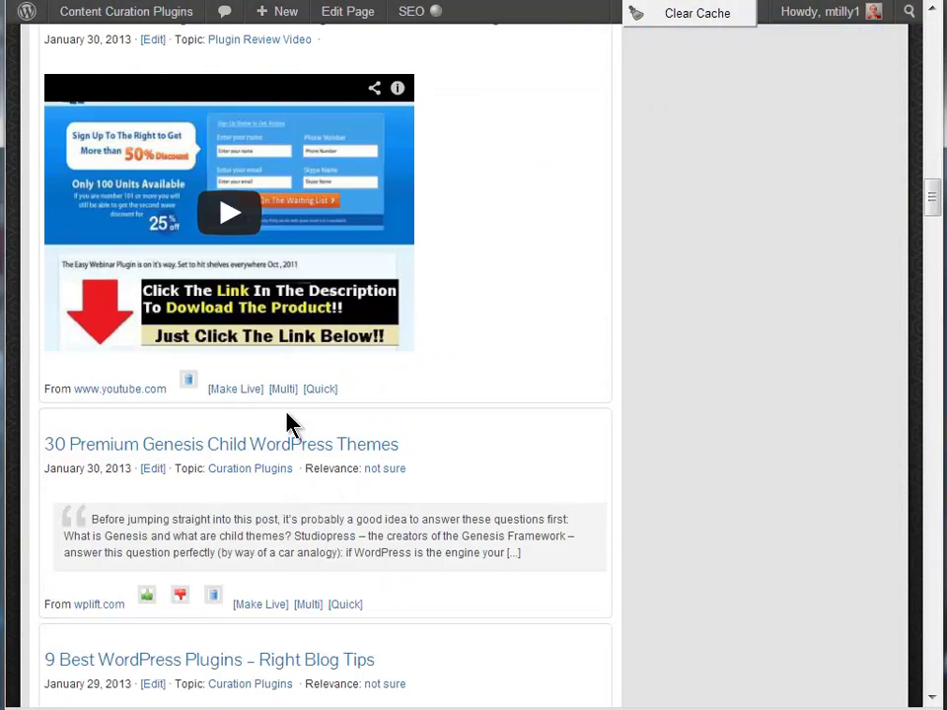
scroll(289, 424, up, 9)
scroll(289, 425, up, 15)
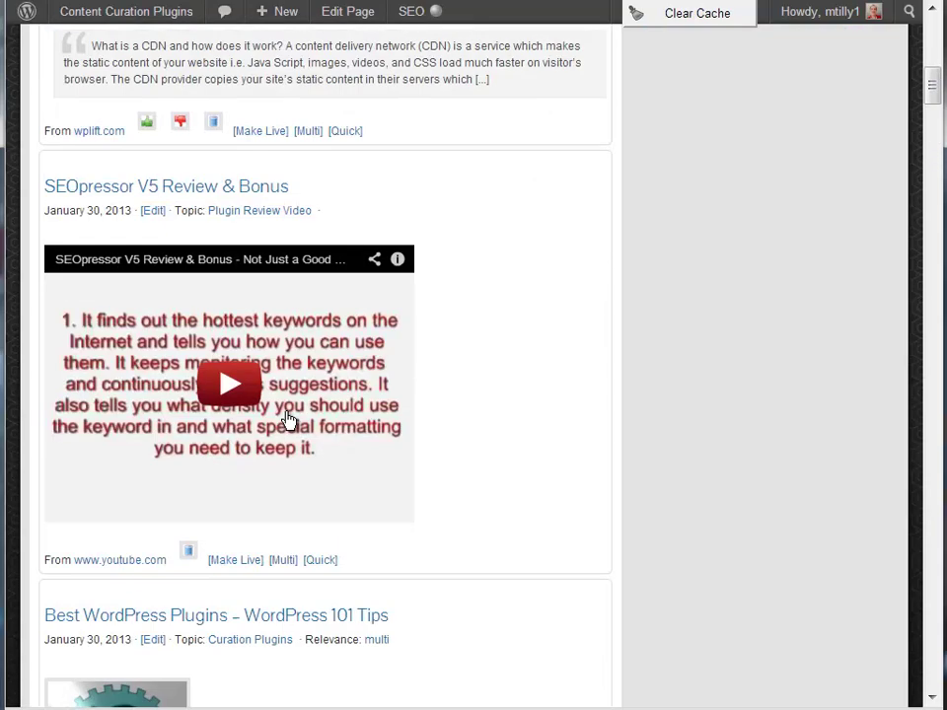
scroll(286, 420, up, 5)
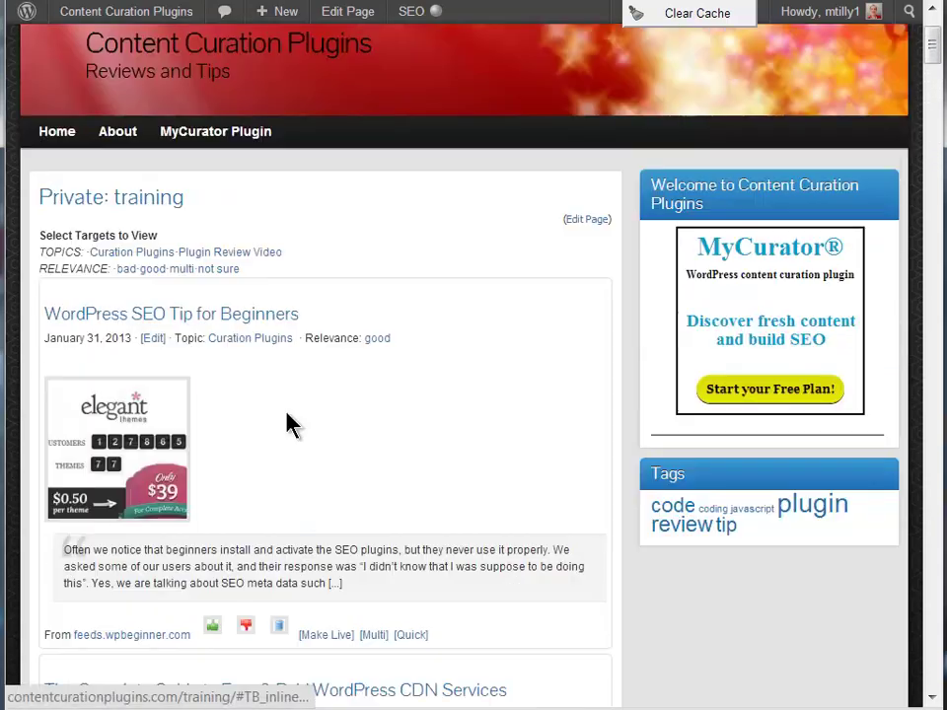
Step: Filter the training page to the Curation Plugins topic and clear the filter again
click(150, 259)
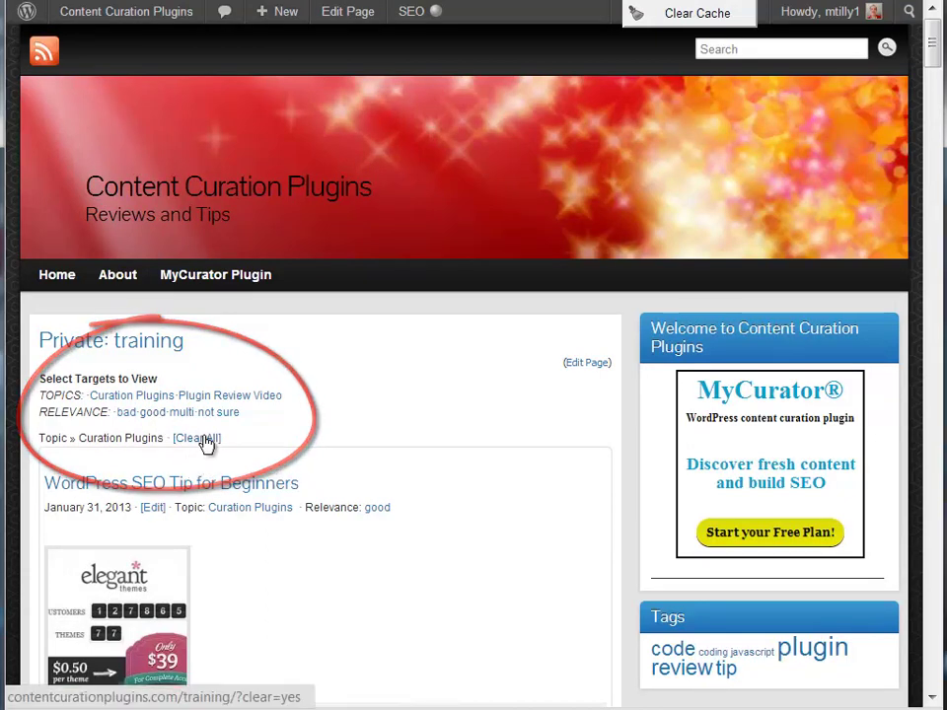
click(206, 441)
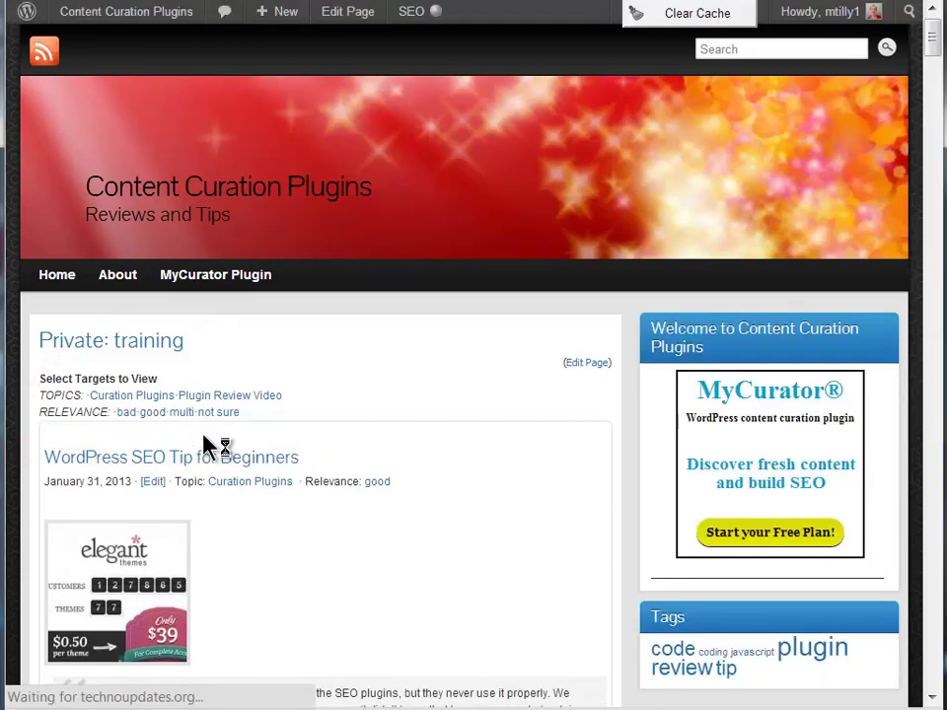
Step: Train "Best WordPress Plugins – WordPress 101 Tips" as good and "Best WordPress SEO Plugin Features / Price" as bad
scroll(203, 438, down, 15)
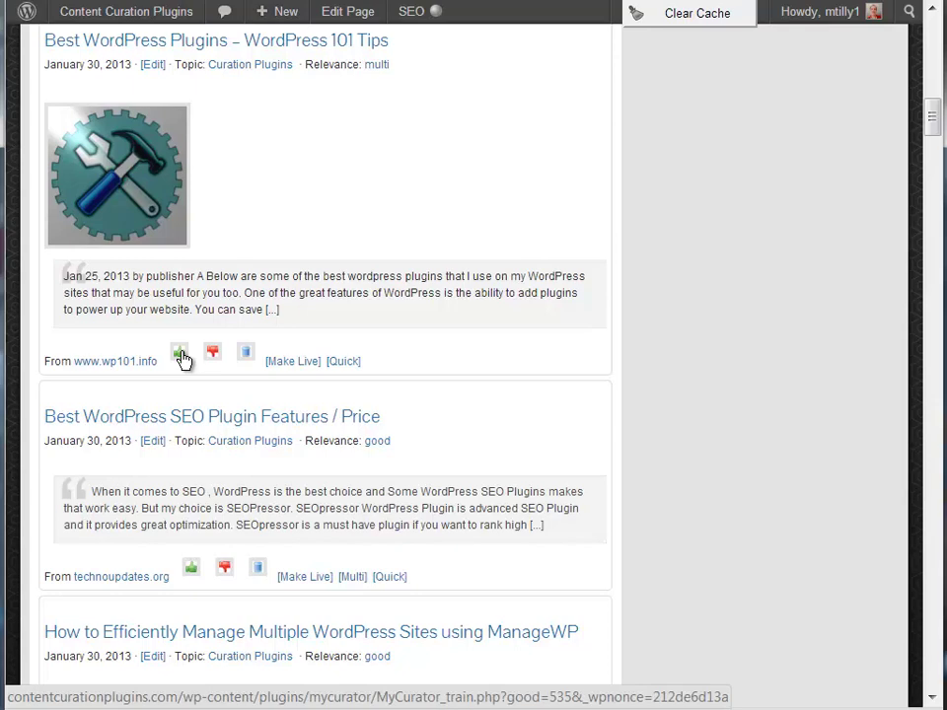
click(180, 353)
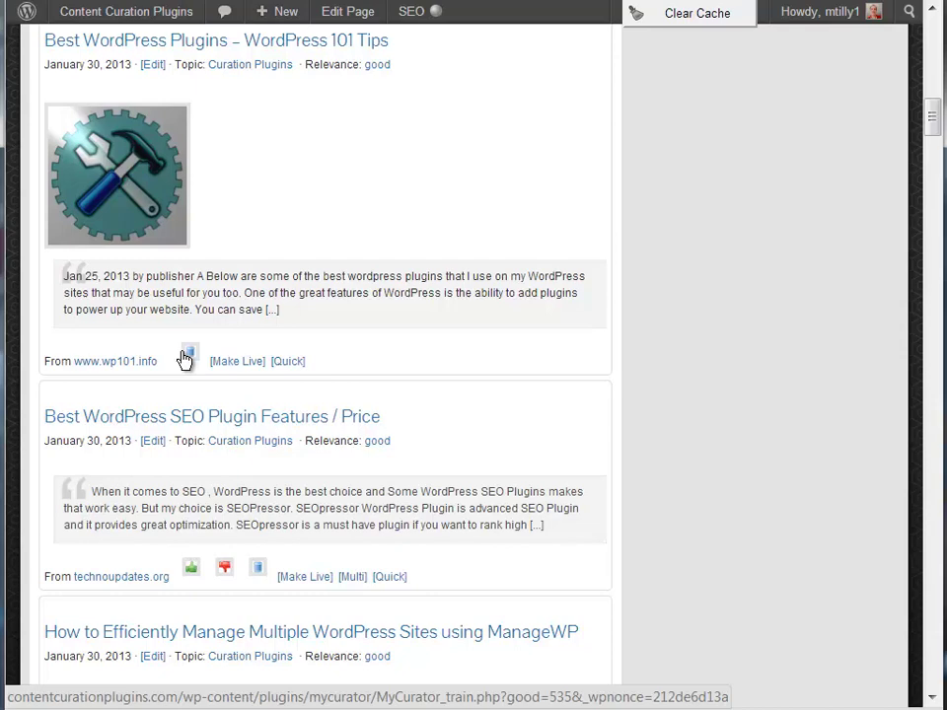
click(226, 573)
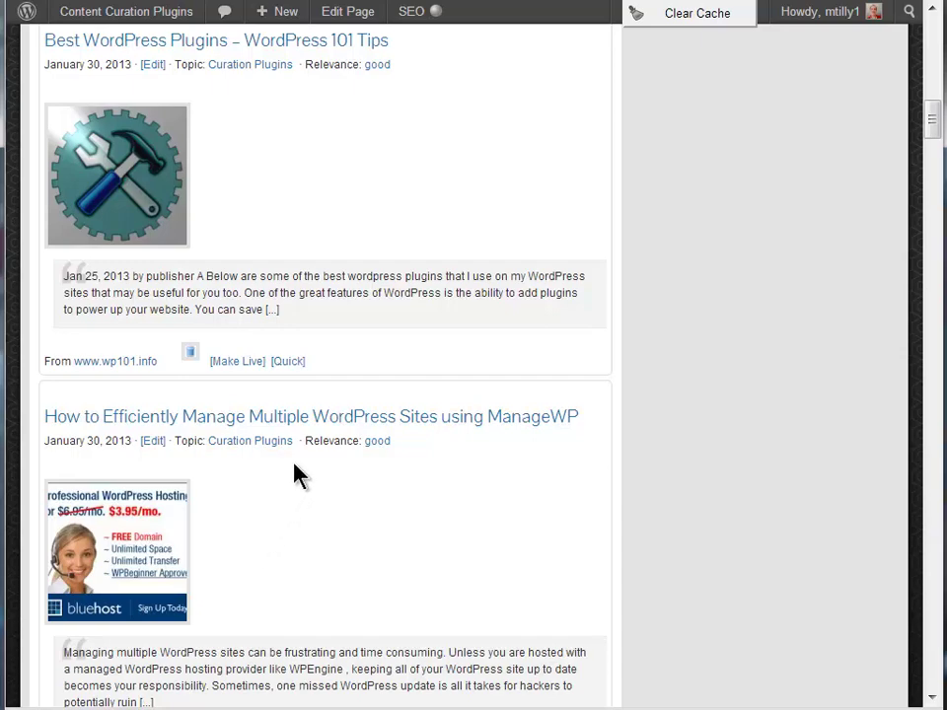
Step: Read through the full text of the article on managing multiple WordPress sites using ManageWP, and close it
click(334, 422)
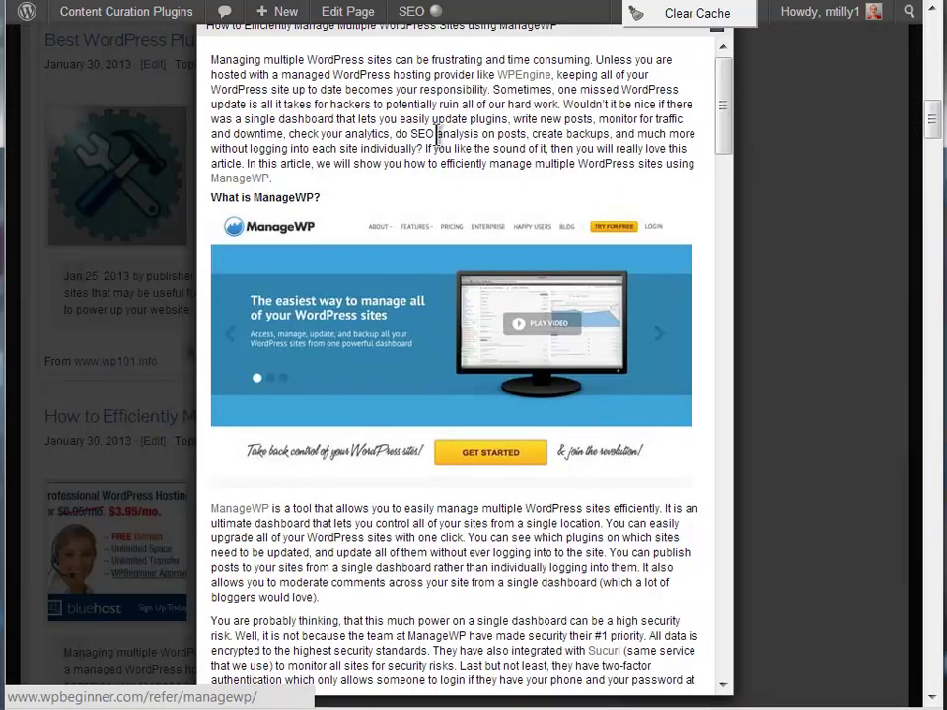
scroll(437, 111, down, 3)
scroll(437, 110, down, 3)
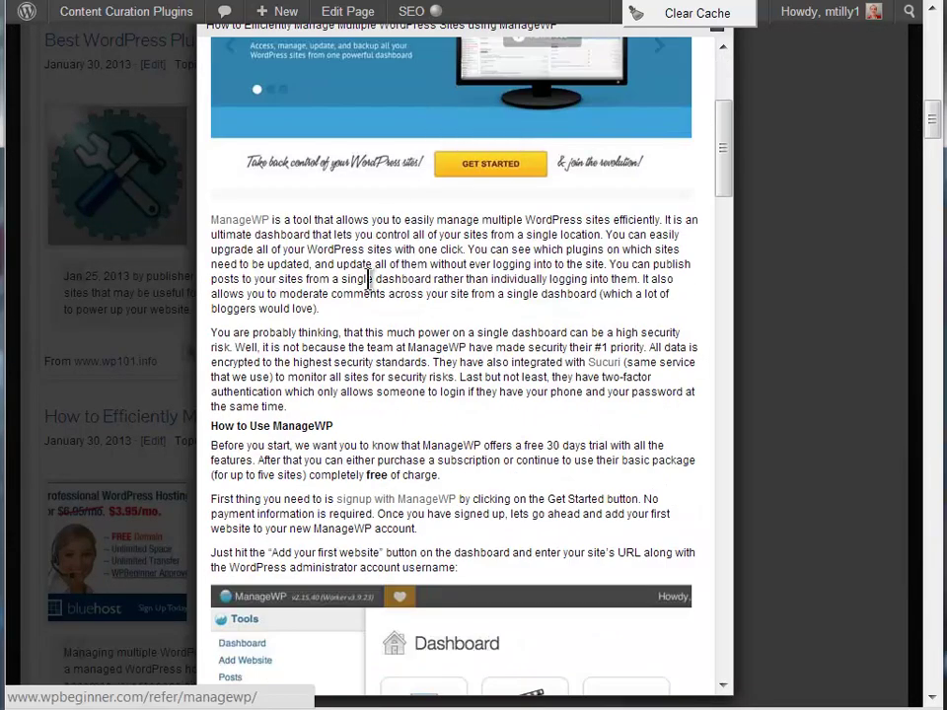
scroll(370, 277, down, 6)
scroll(370, 282, down, 5)
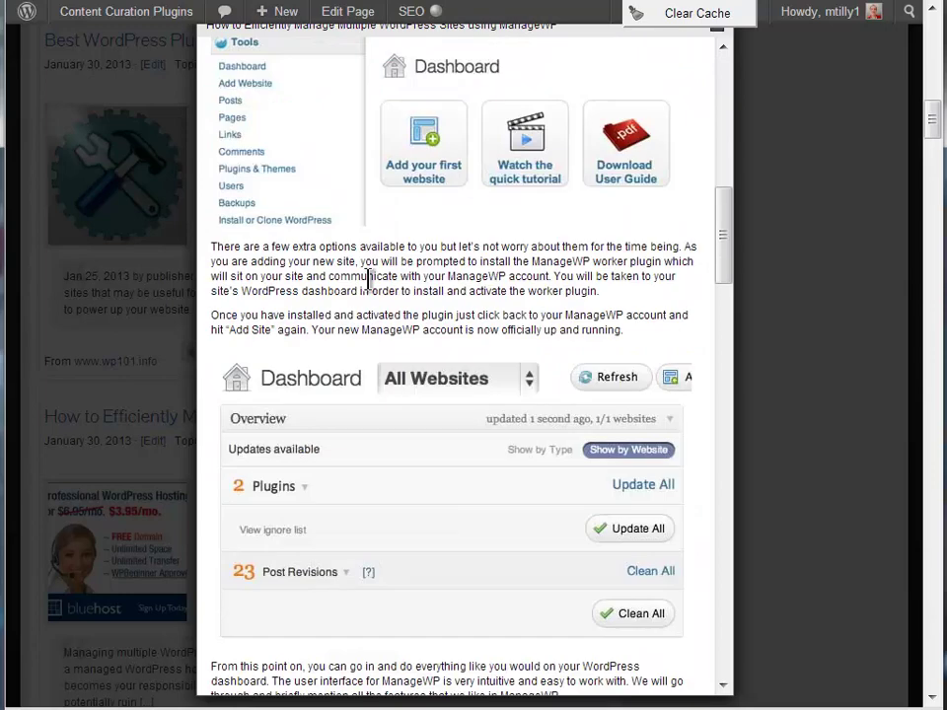
click(148, 490)
Step: Open the quick post form for the ManageWP article and examine its fields and original article text
scroll(148, 490, down, 9)
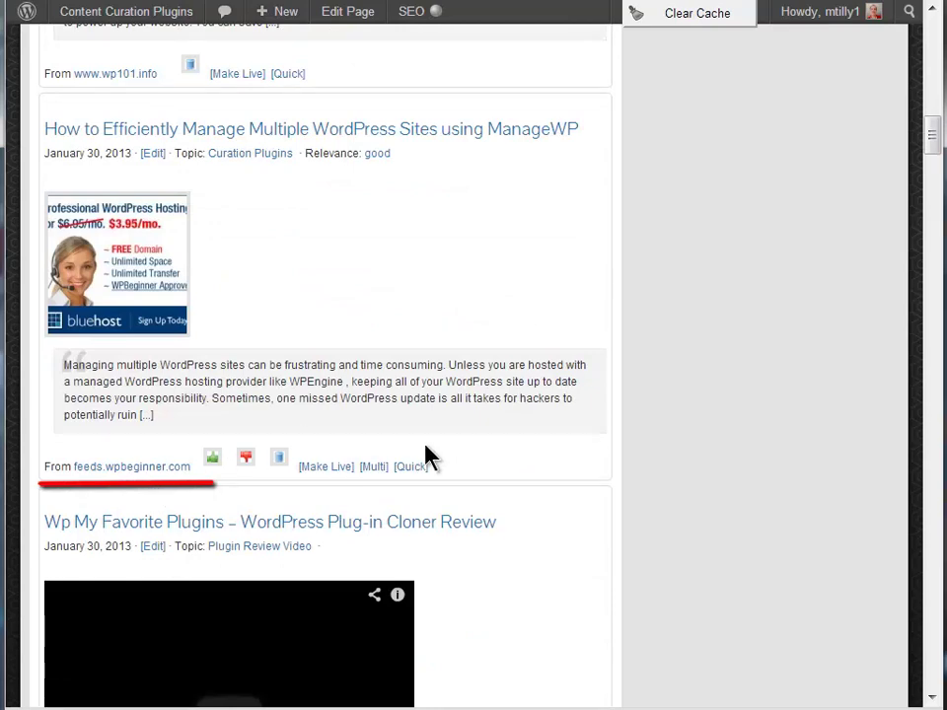
click(417, 468)
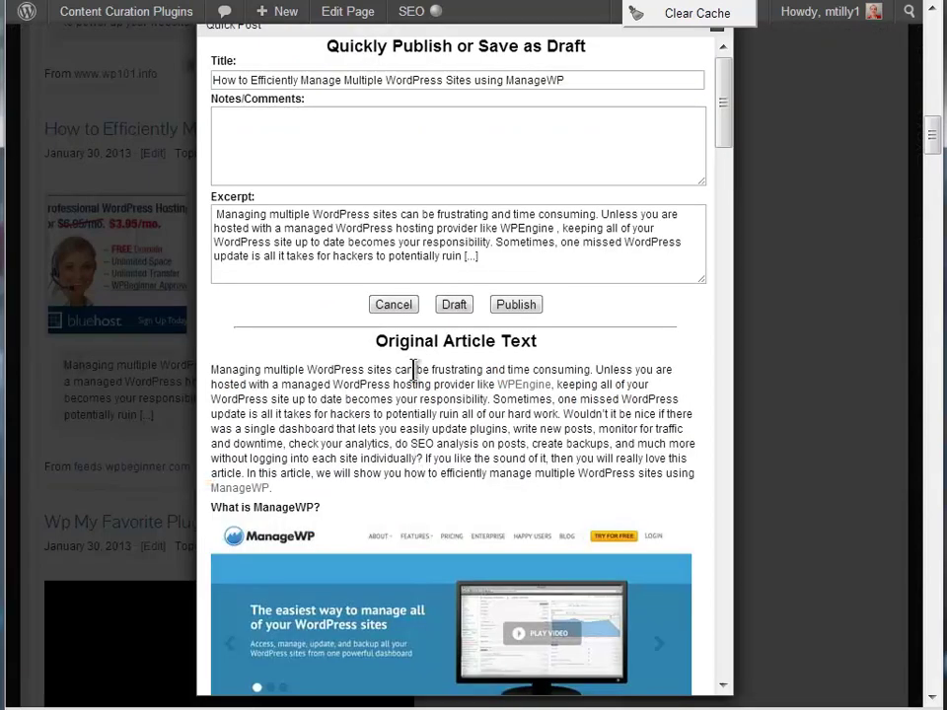
scroll(415, 381, down, 3)
scroll(414, 375, up, 3)
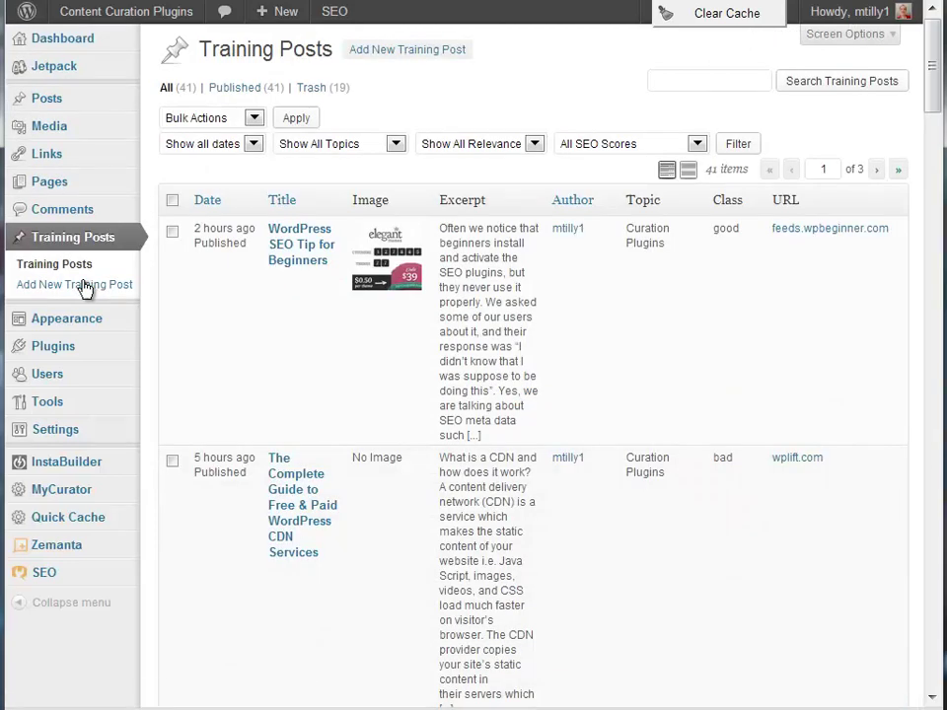
Step: Look through the Training Posts list and trash "The Complete Guide to Free & Paid WordPress CDN Services"
mouse_move(254, 296)
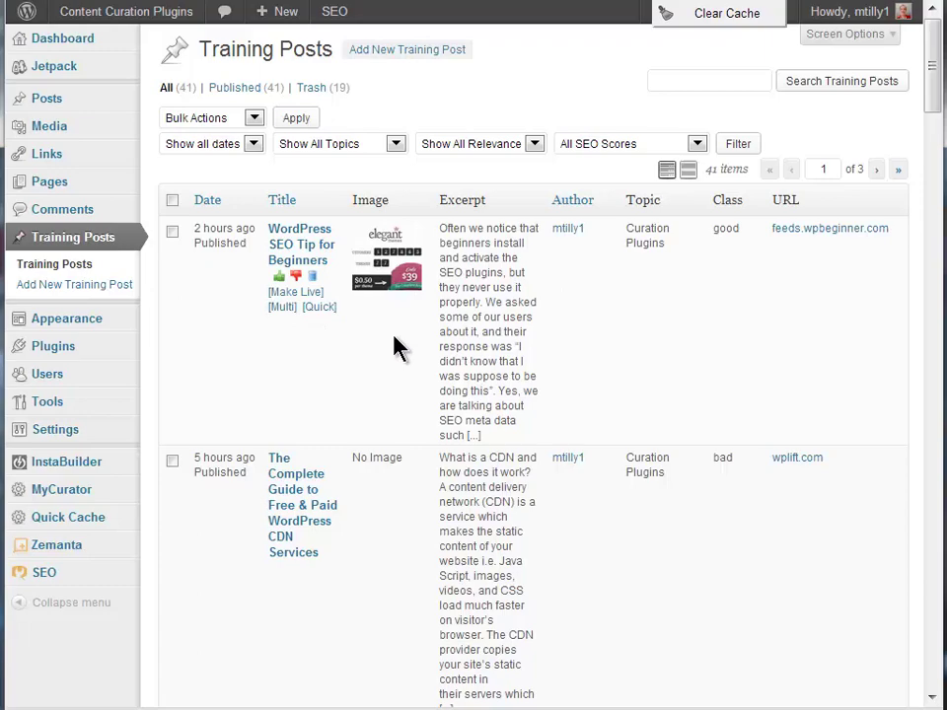
scroll(398, 345, down, 3)
scroll(394, 345, down, 8)
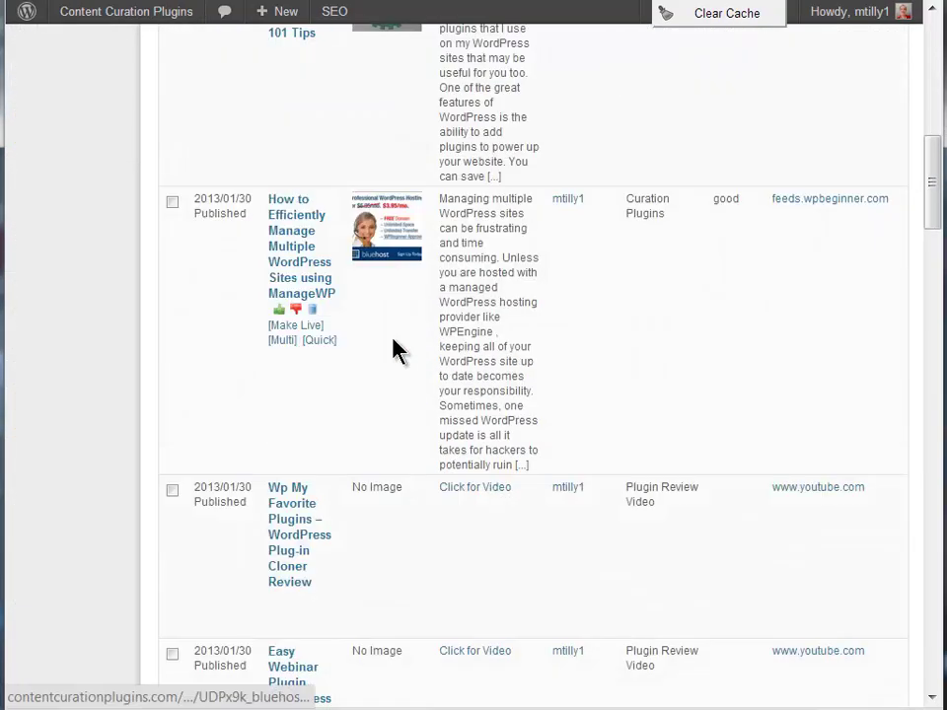
scroll(393, 345, up, 10)
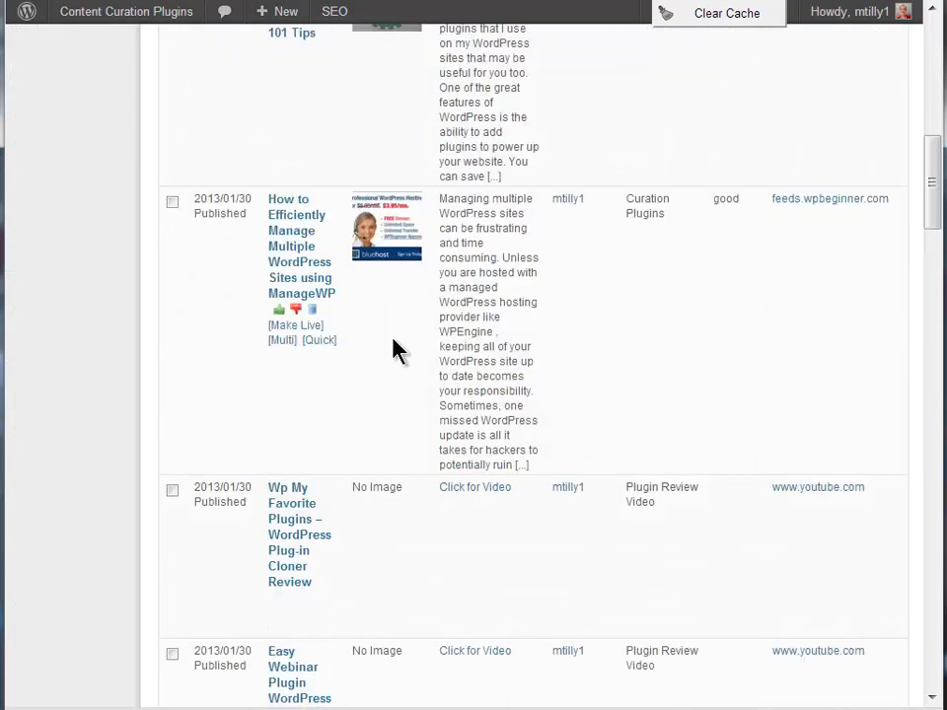
scroll(393, 350, down, 2)
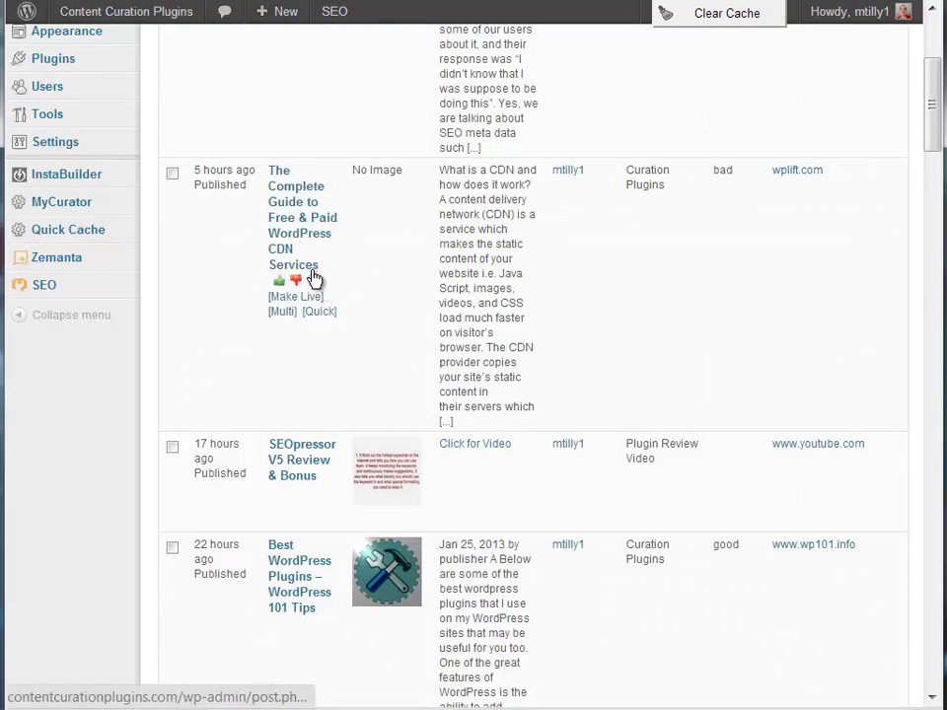
scroll(285, 285, up, 2)
Step: Select the first three training posts and examine the bulk actions available for them
click(172, 231)
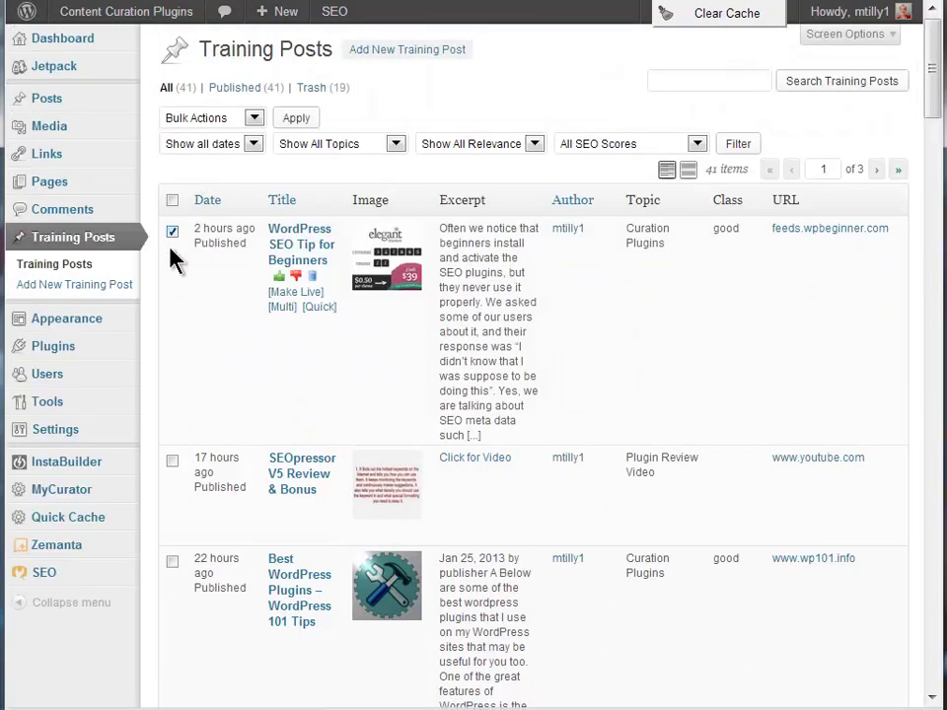
click(173, 460)
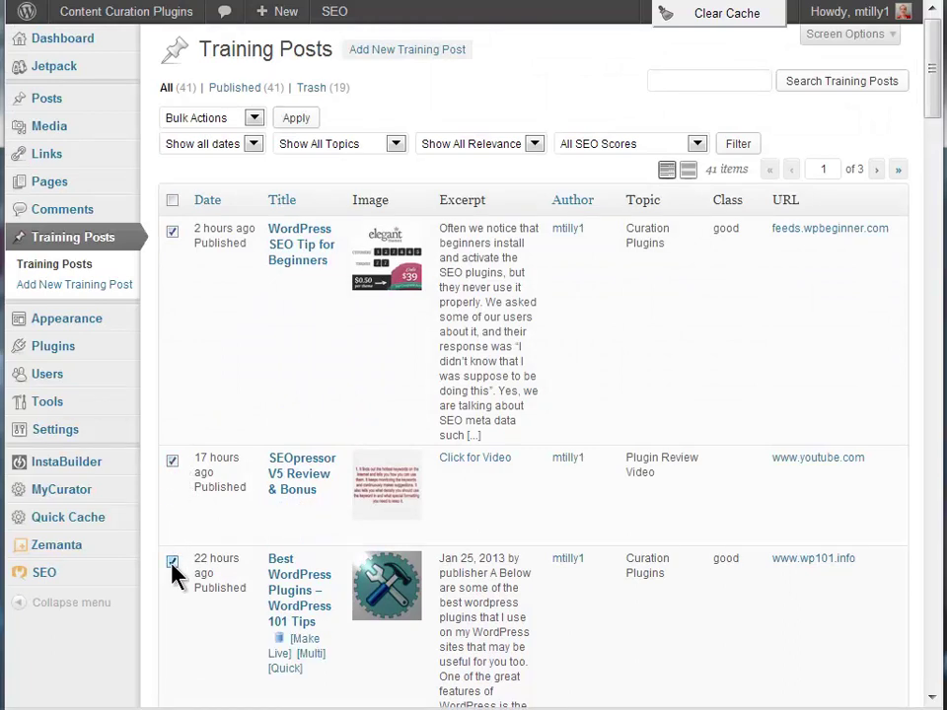
click(236, 119)
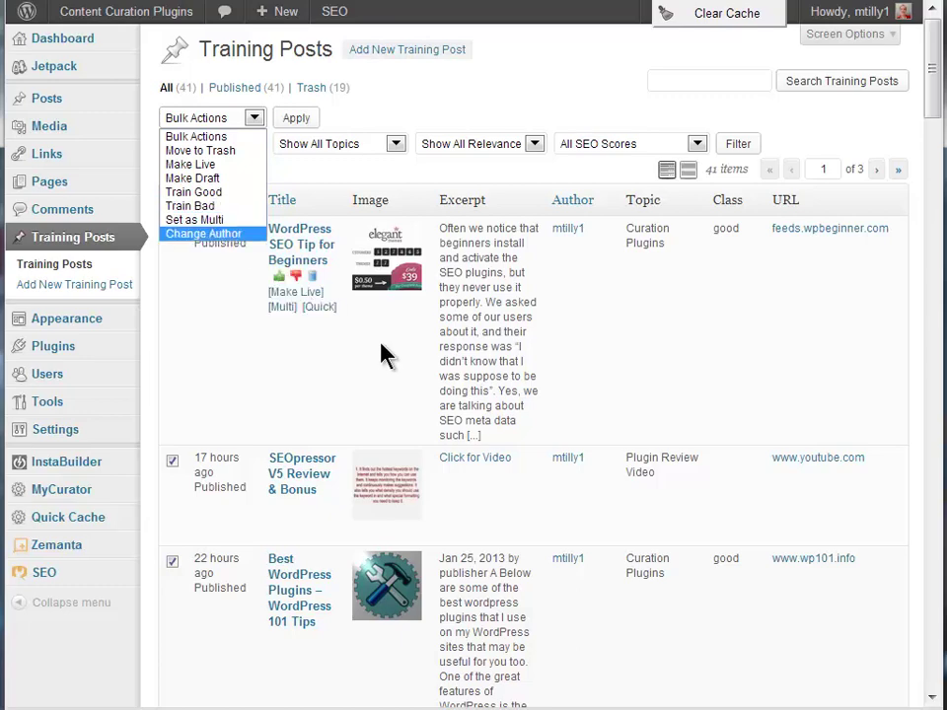
click(583, 368)
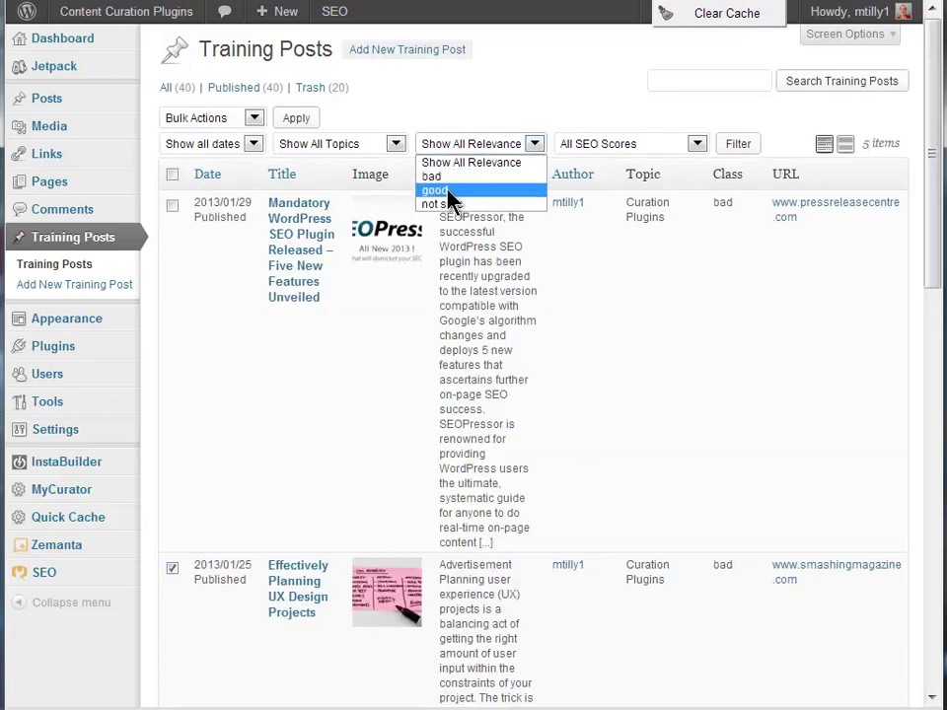
Step: Filter the training posts by good relevance and look over the filtered list
click(447, 192)
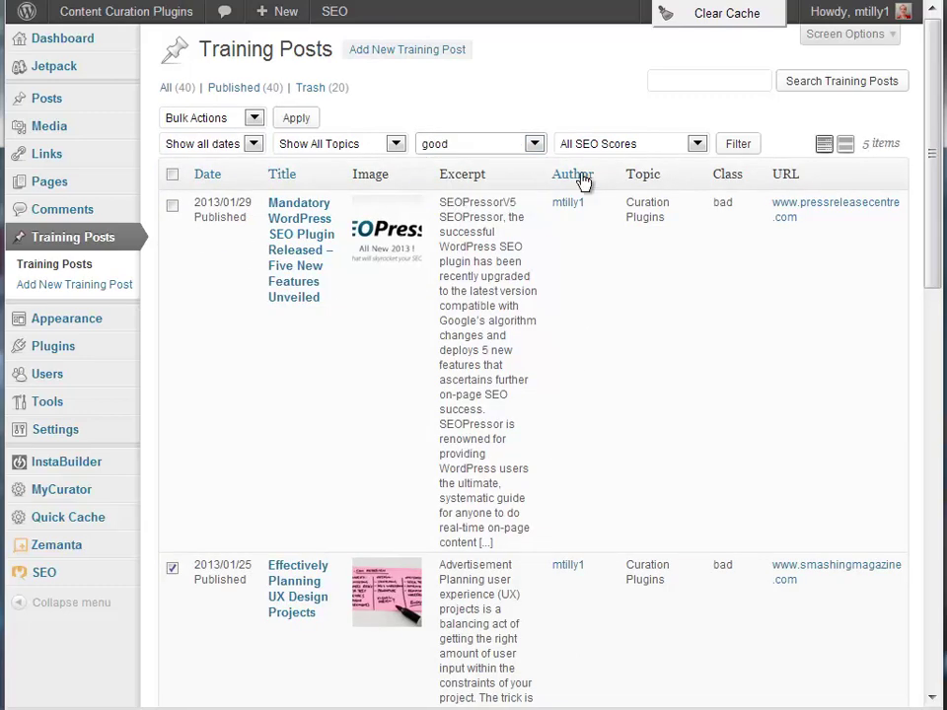
click(730, 148)
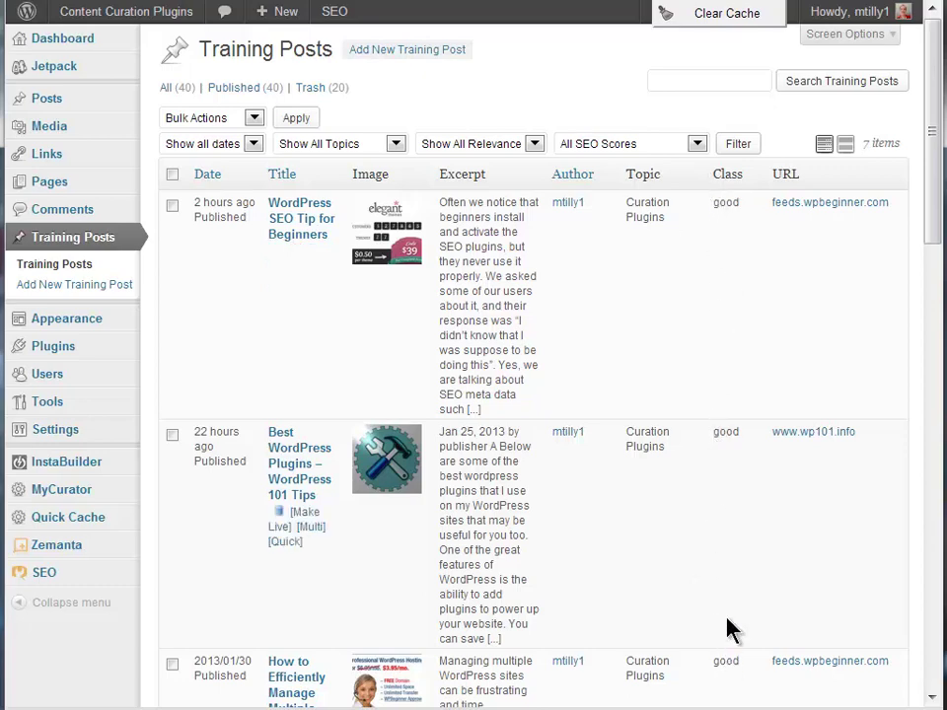
scroll(727, 630, down, 3)
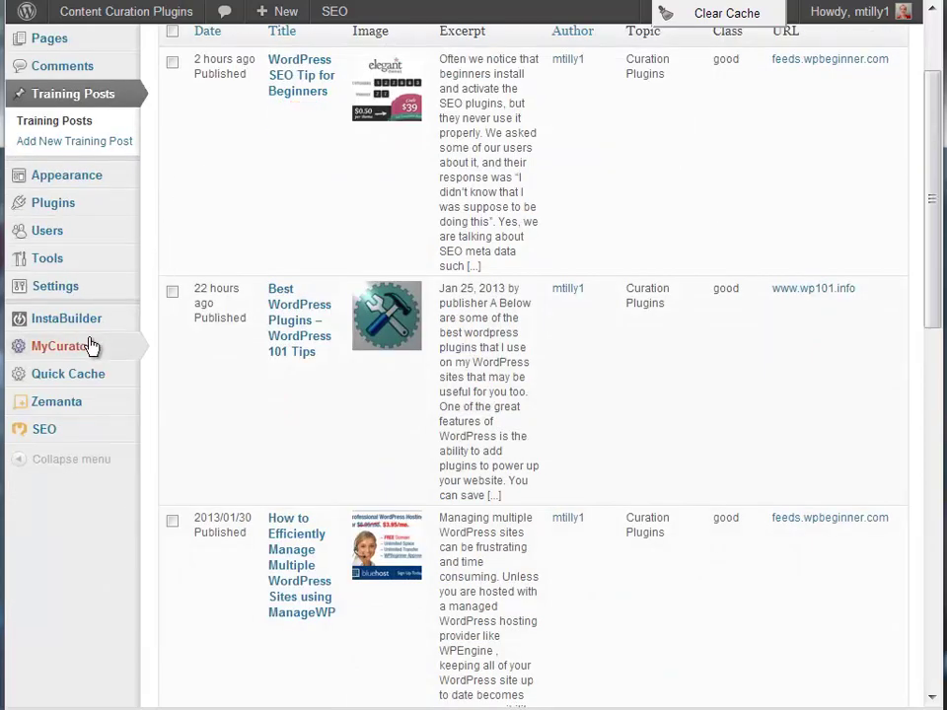
Step: Open the Curation Plugins topic for editing from the MyCurator topics
mouse_move(138, 345)
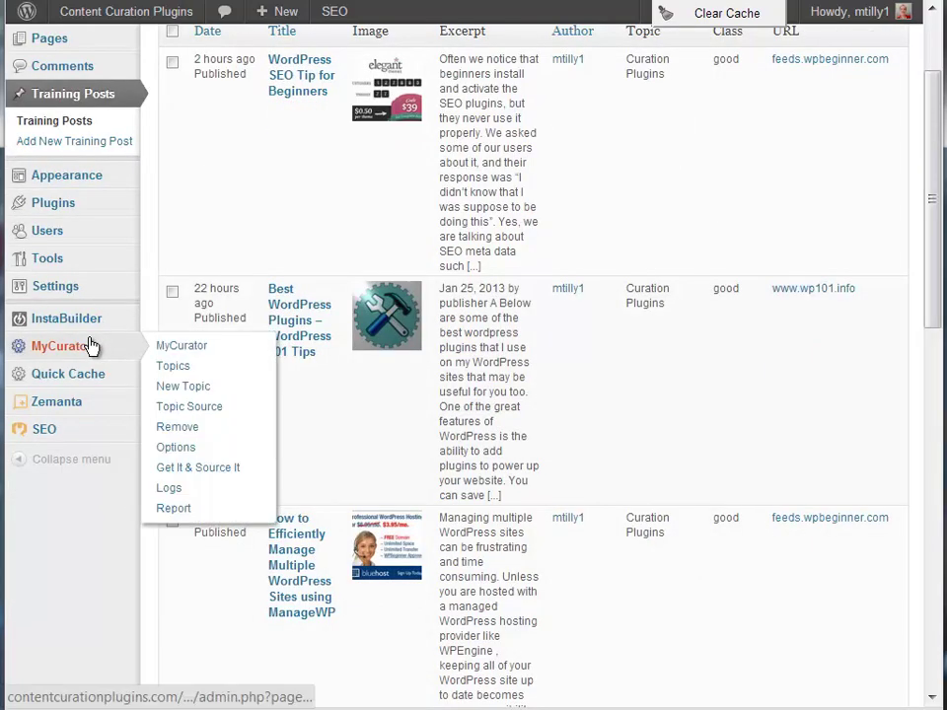
click(176, 367)
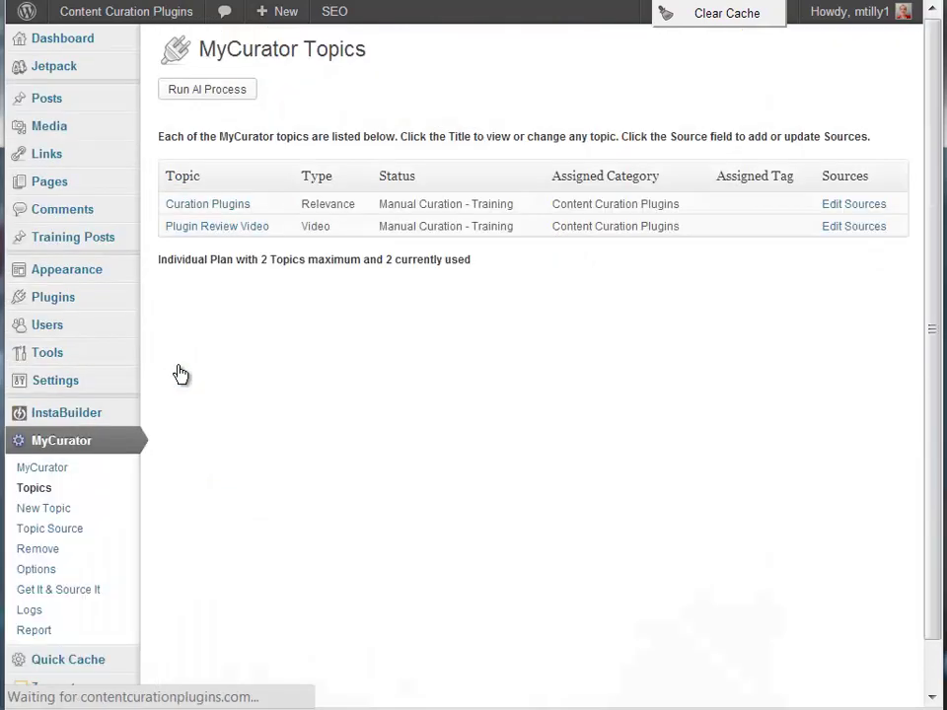
click(219, 213)
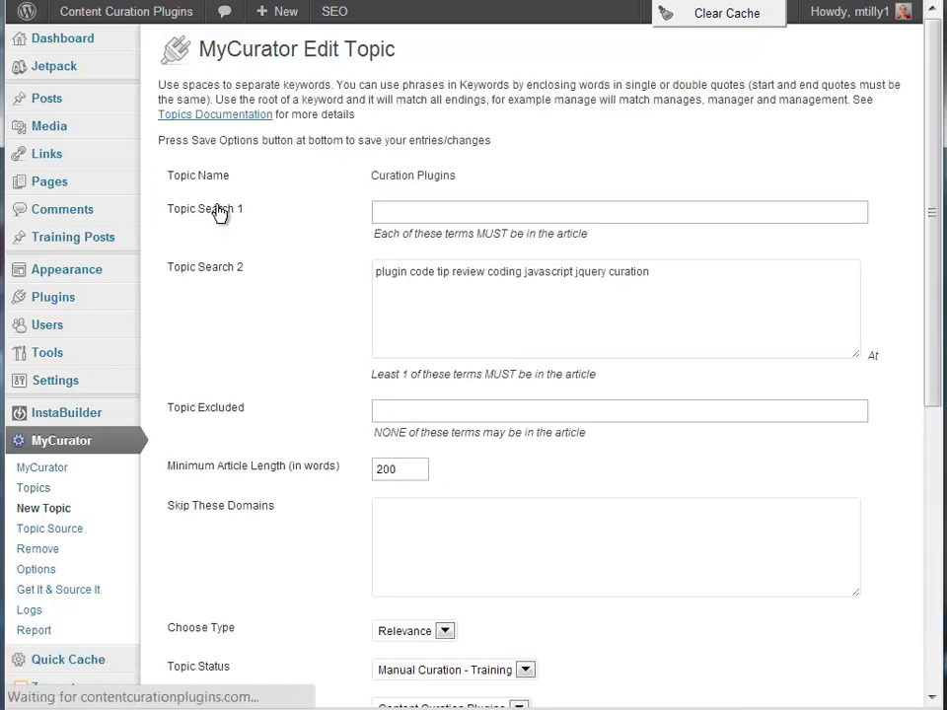
Step: Set the Curation Plugins topic's status to Auto Post Good - Active
scroll(264, 359, down, 5)
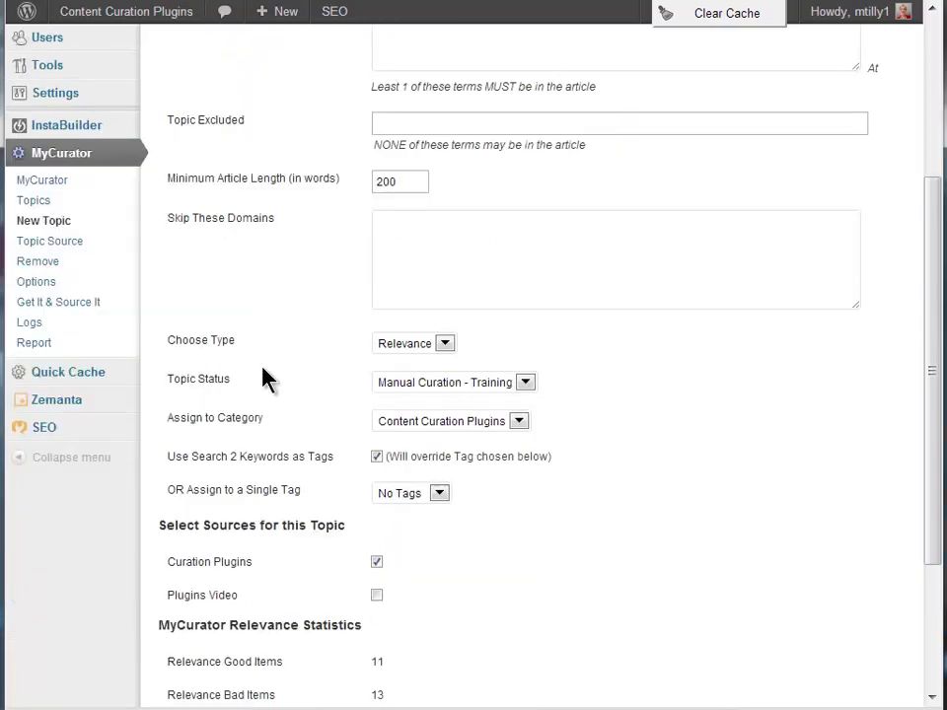
click(422, 389)
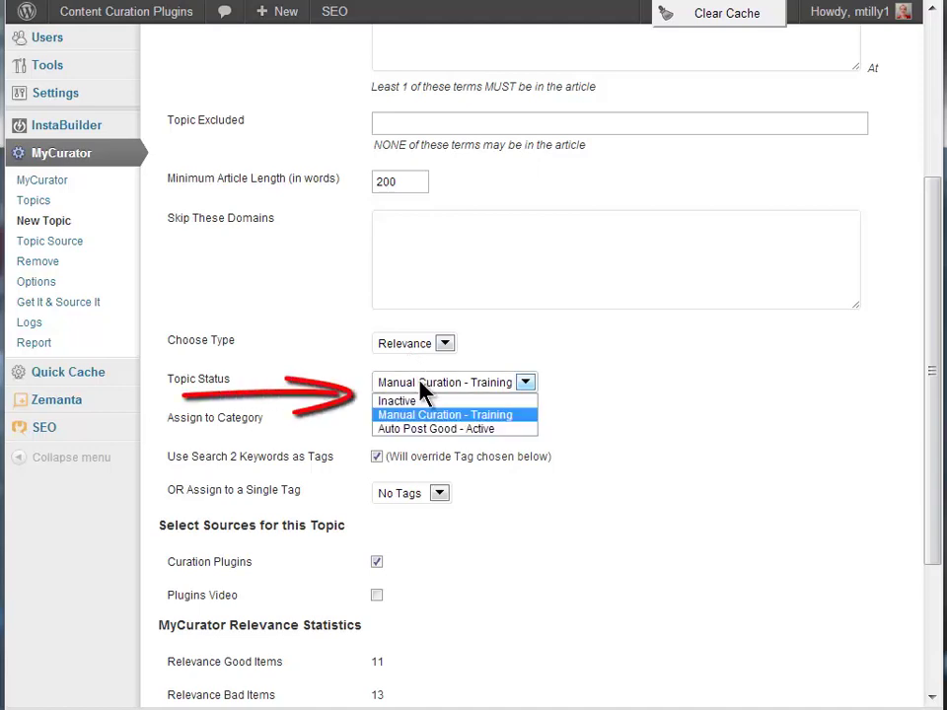
click(420, 430)
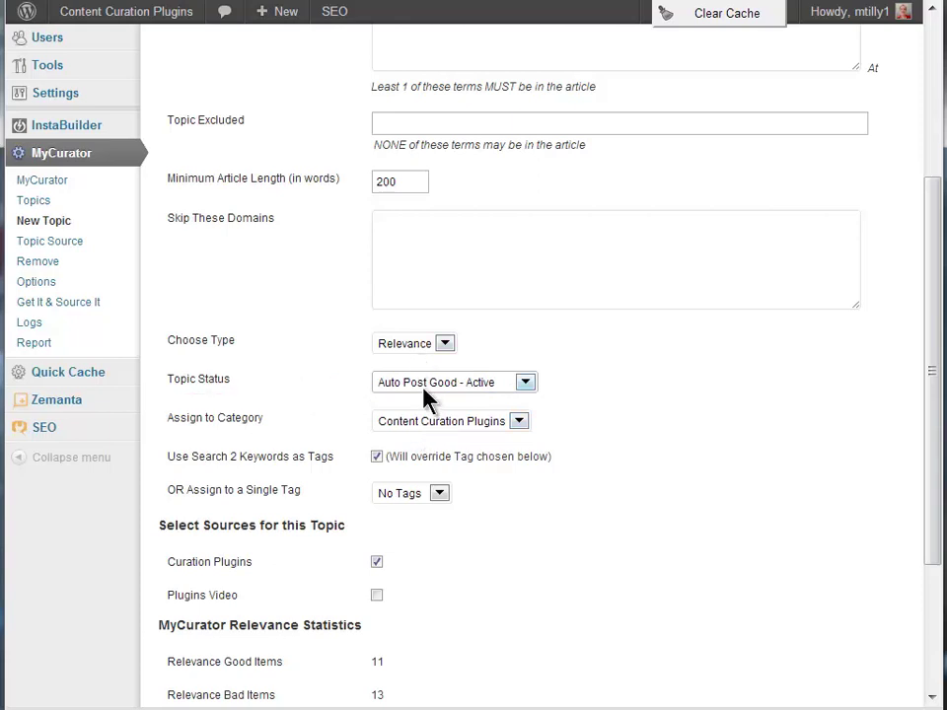
click(427, 389)
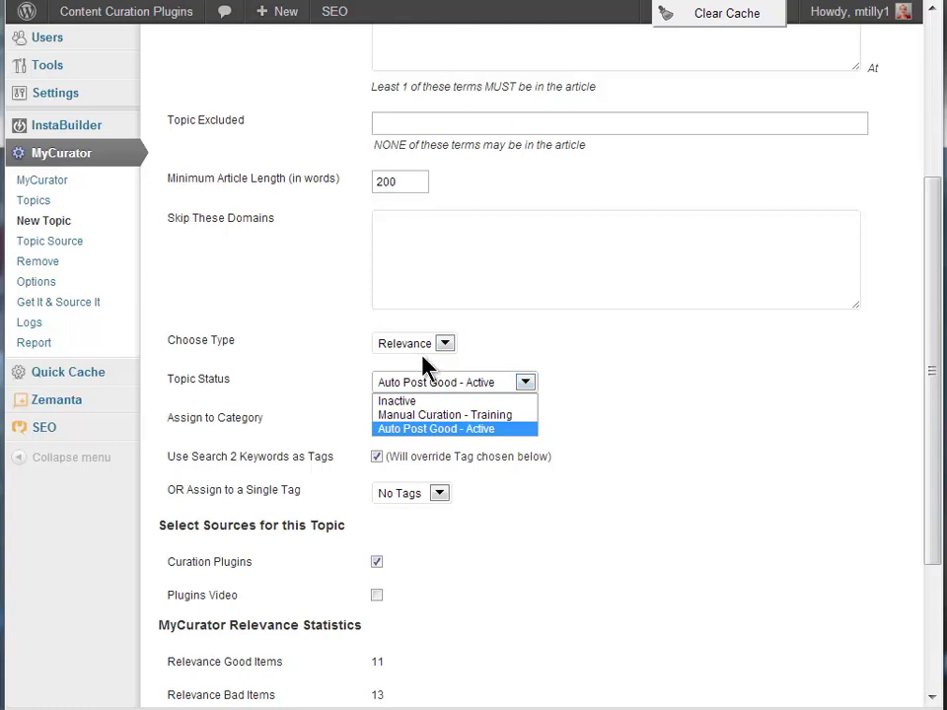
click(426, 382)
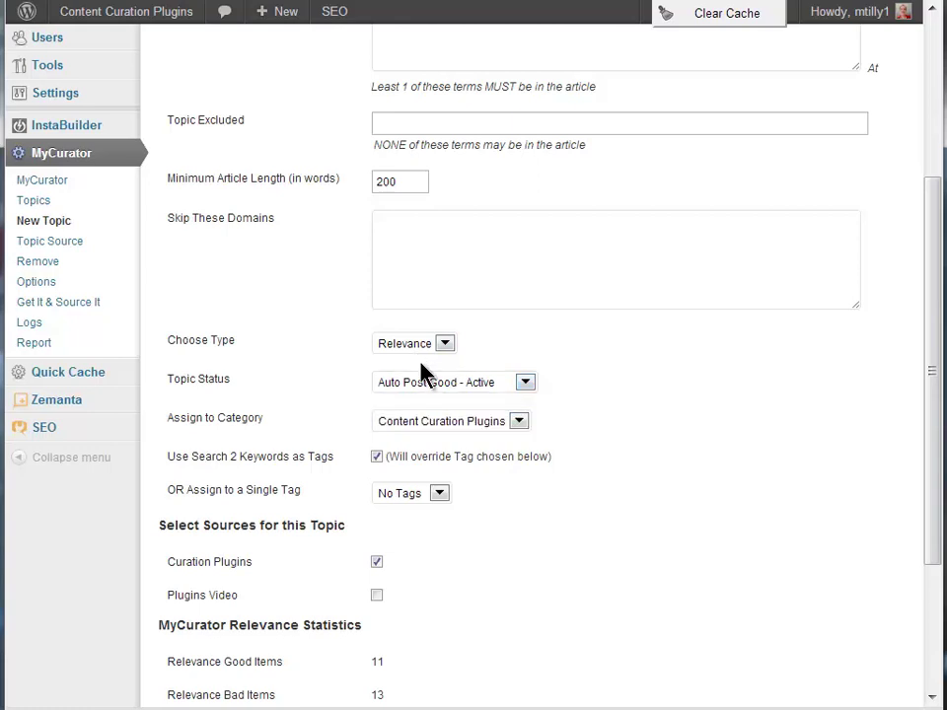
Step: Examine the available topic types, keeping Relevance, and view the topic's relevance statistics
click(419, 353)
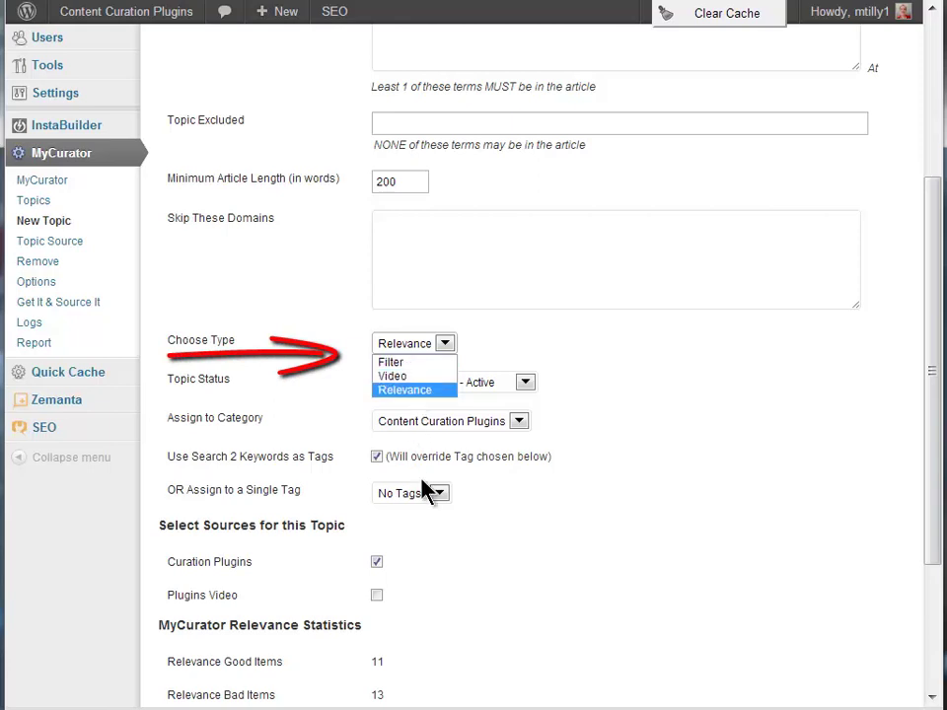
click(477, 557)
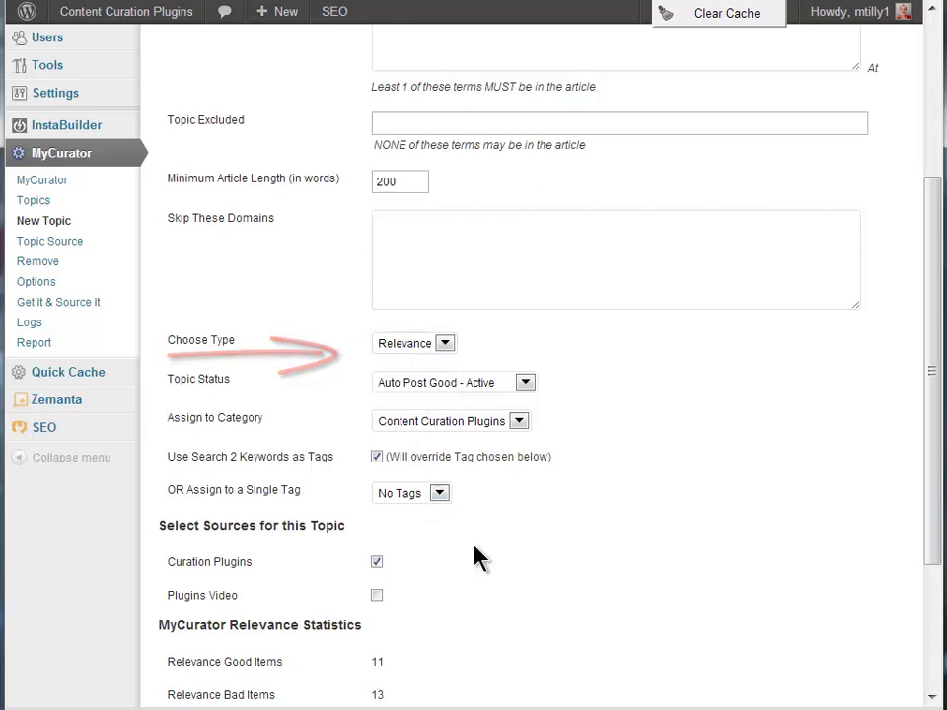
scroll(477, 557, down, 3)
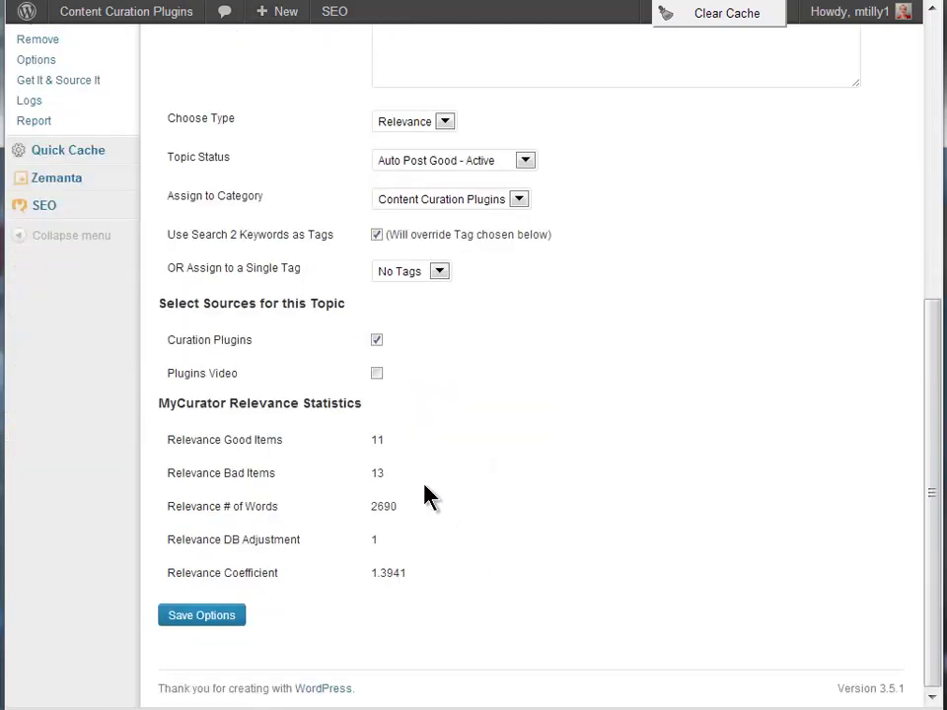